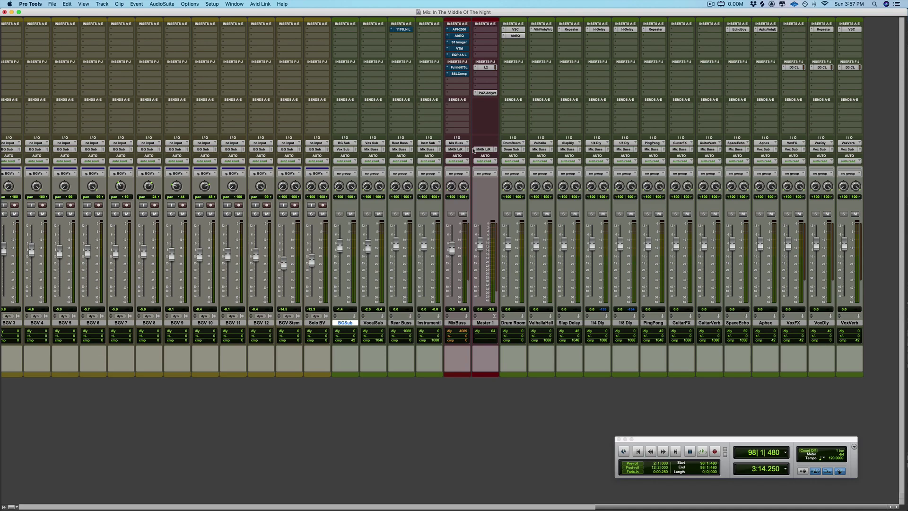
- Review the track order, colour coding and submix routing from the drums through the background vocals in the Edit window
key(super+equal)
scroll(473, 150, up, 10)
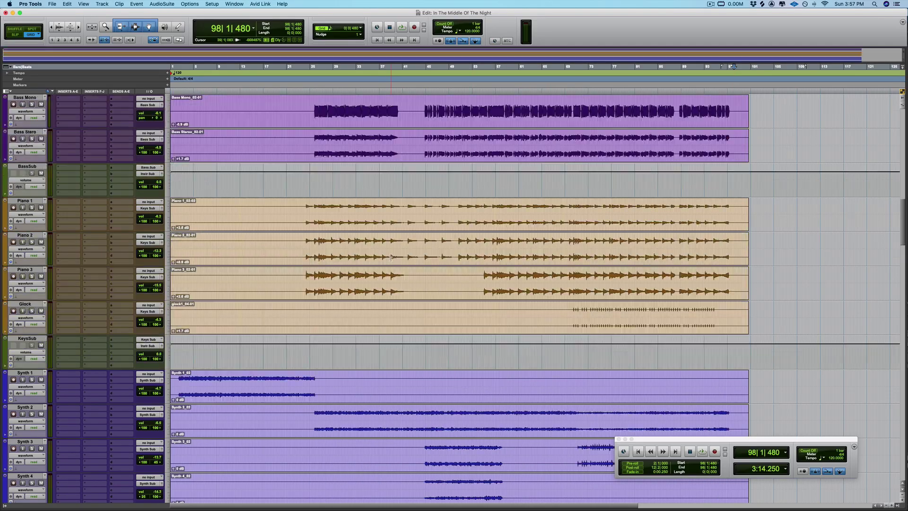
scroll(369, 149, down, 10)
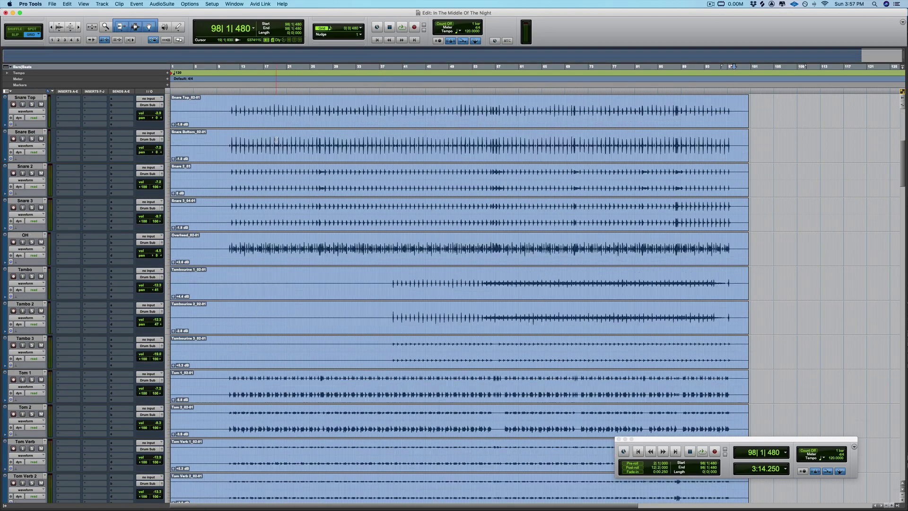
scroll(322, 169, down, 9)
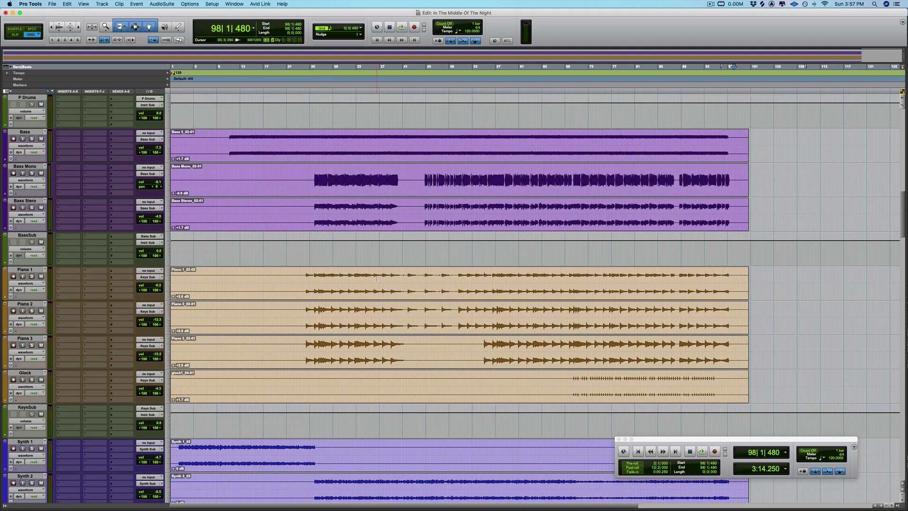
scroll(308, 279, down, 2)
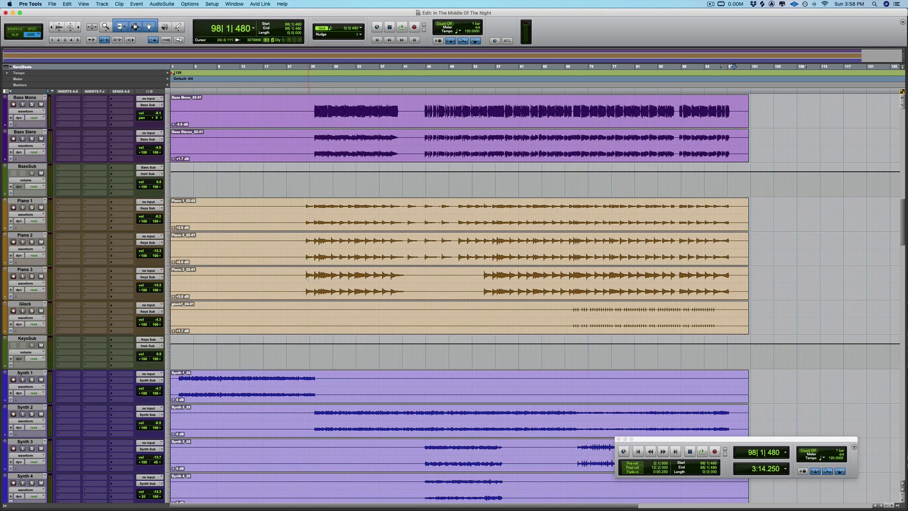
scroll(308, 279, down, 5)
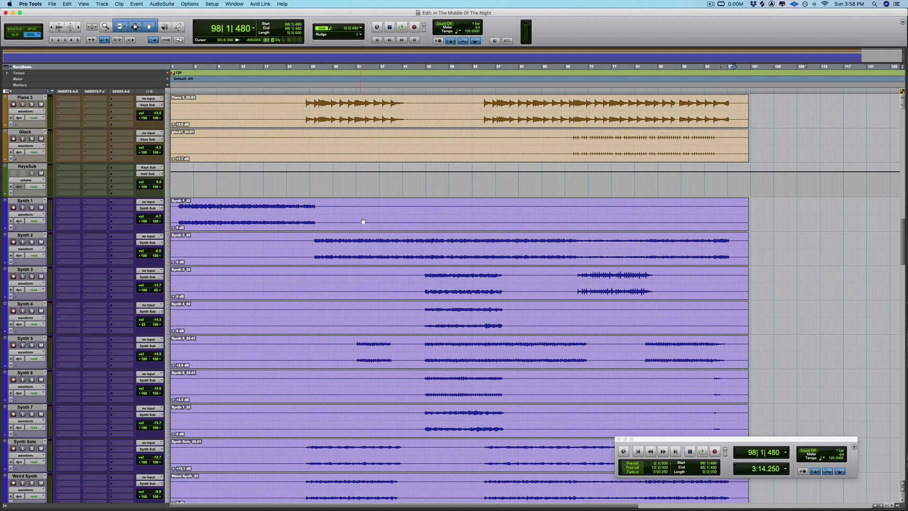
scroll(363, 222, down, 15)
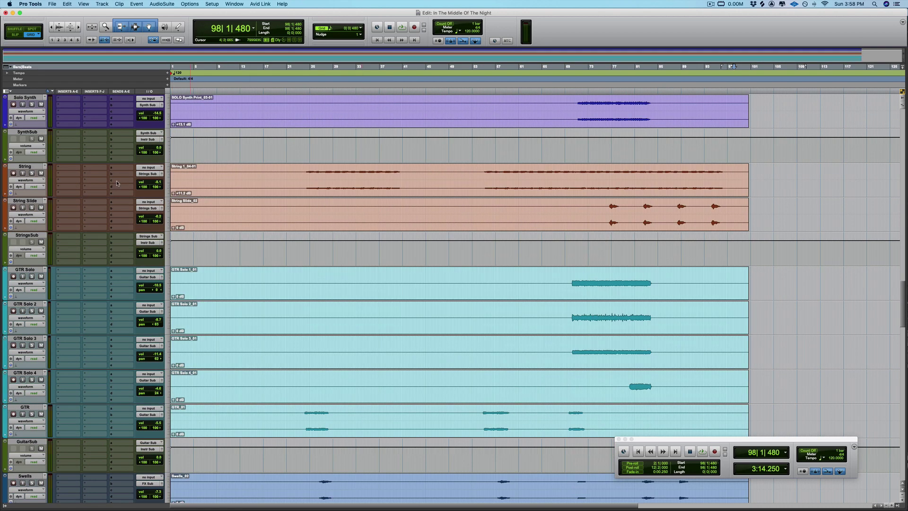
scroll(417, 276, down, 7)
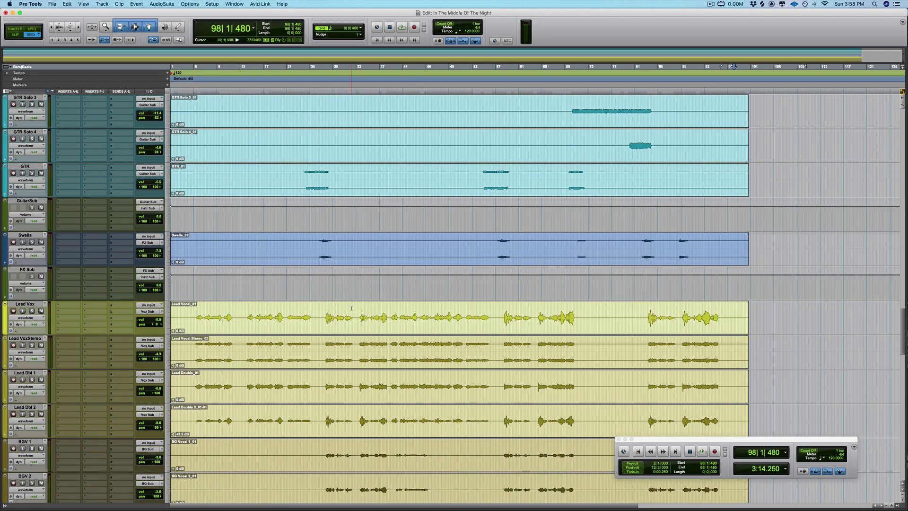
scroll(362, 263, down, 7)
scroll(352, 309, up, 10)
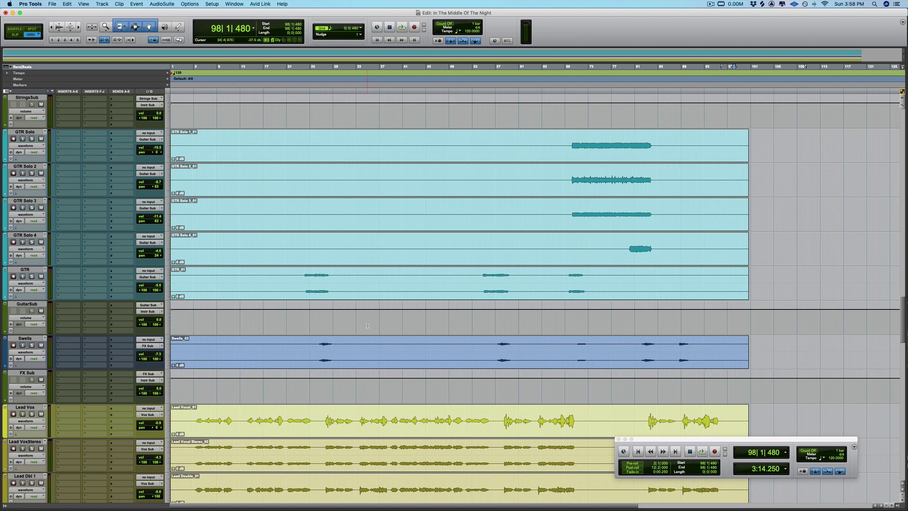
scroll(367, 326, up, 15)
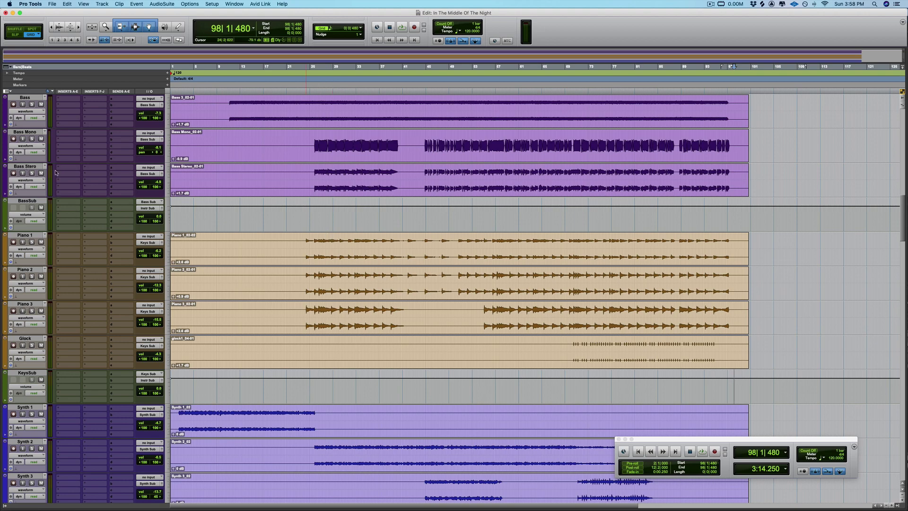
scroll(244, 189, up, 10)
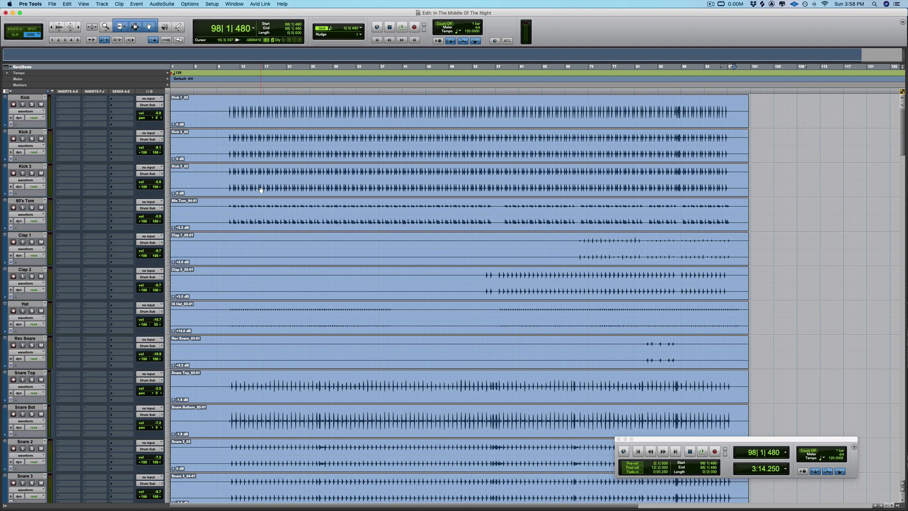
- In the Mix window, lower the whole Synths group's faders slightly together through the Solo Comp channel
key(super+equal)
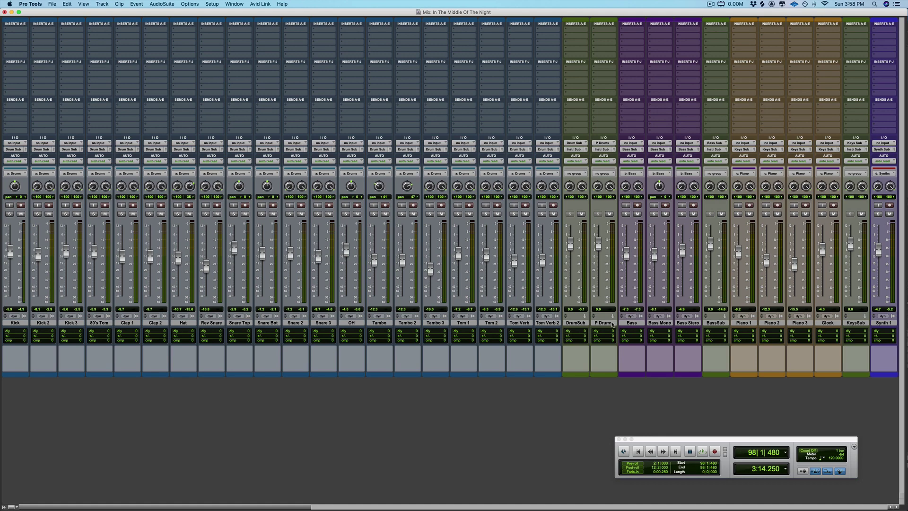
scroll(614, 325, right, 5)
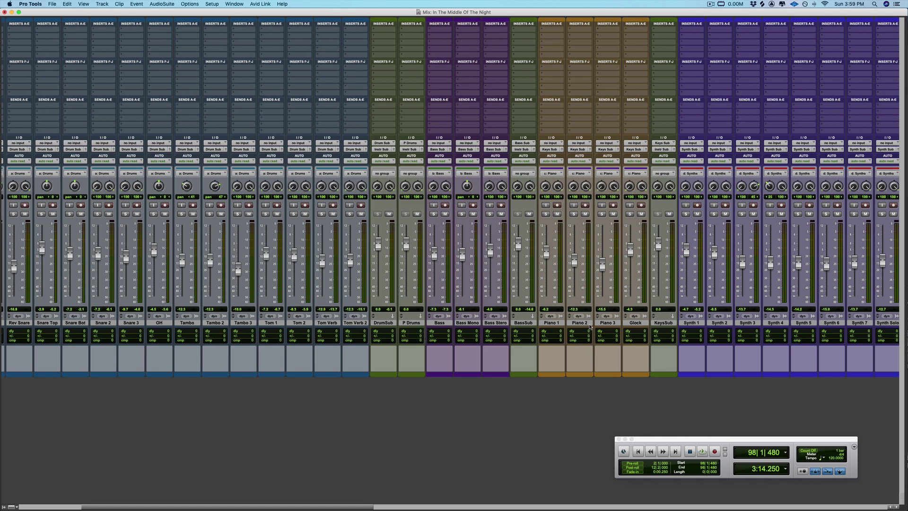
scroll(591, 326, right, 10)
scroll(695, 328, right, 5)
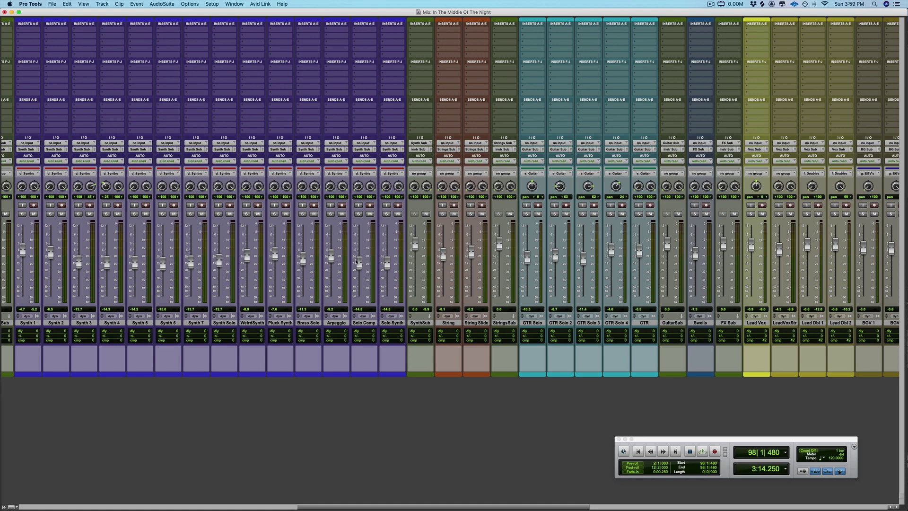
drag(359, 263, 357, 263)
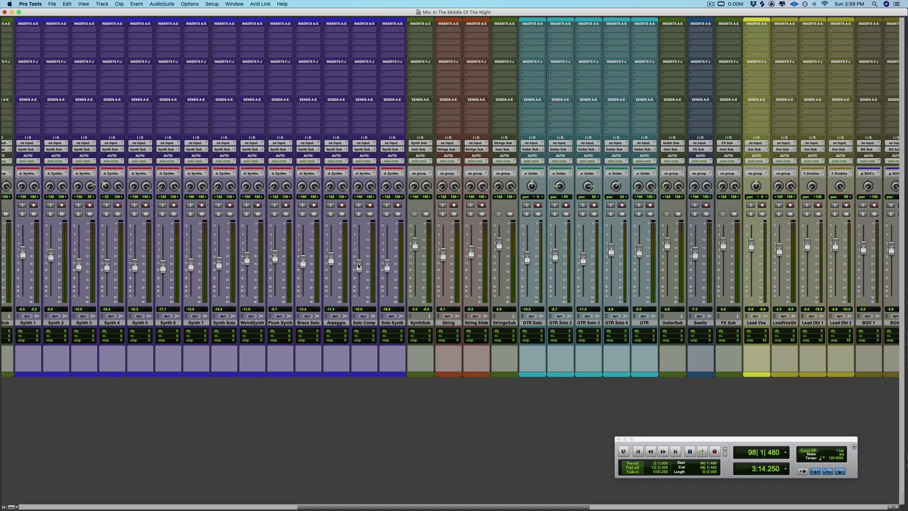
- Lower the SynthSub fader to about -4.1 dB, raise the grouped synth faders slightly, and reset SynthSub to 0 dB
drag(415, 244, 415, 251)
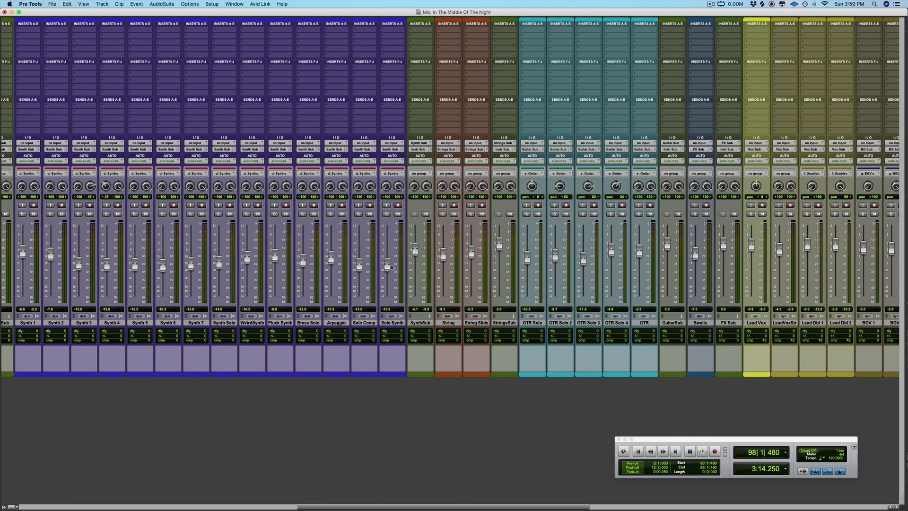
drag(390, 267, 388, 265)
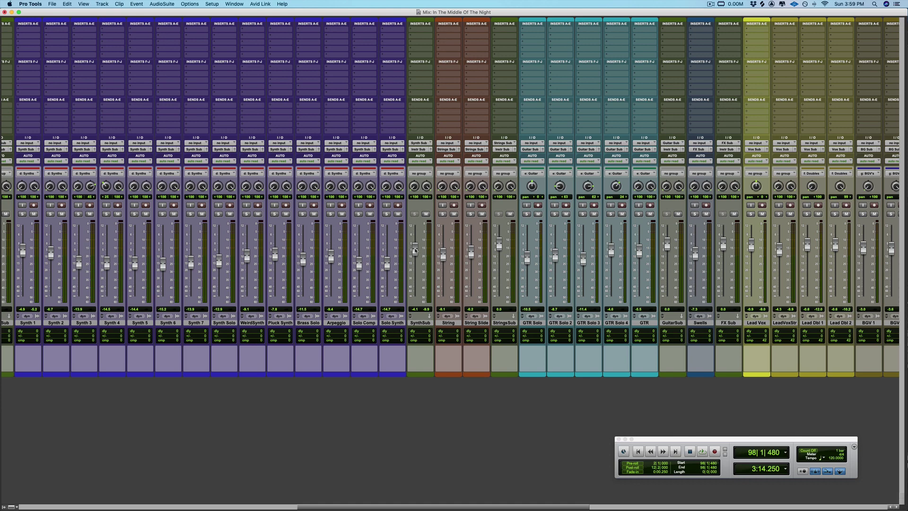
alt+click(415, 251)
scroll(417, 246, left, 15)
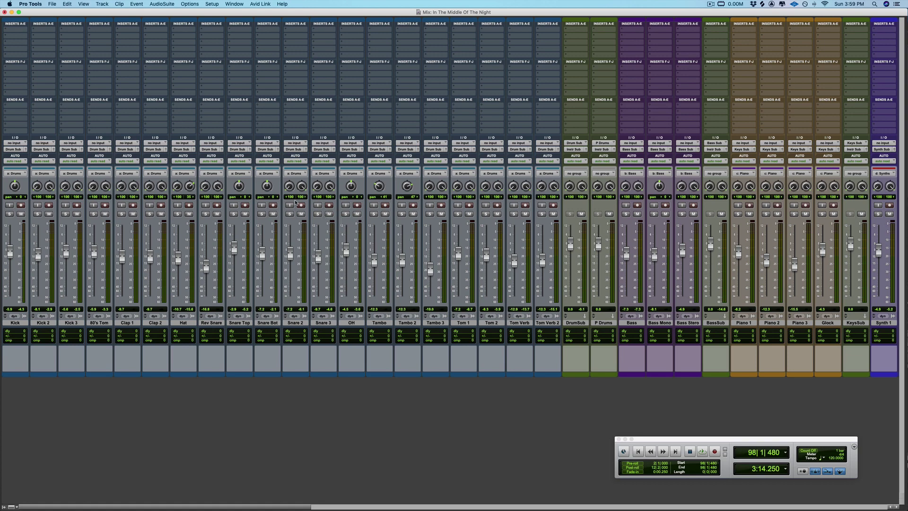
drag(552, 323, 473, 321)
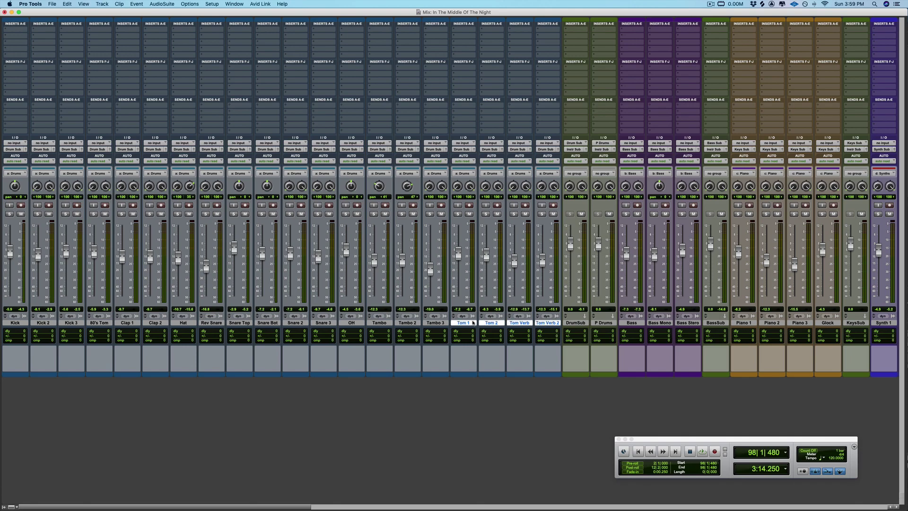
key(super+g)
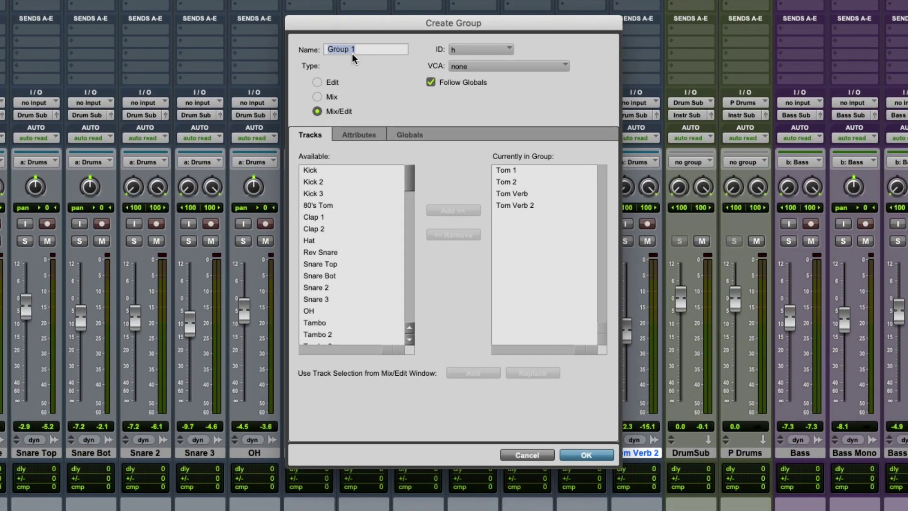
text(Aux Perc)
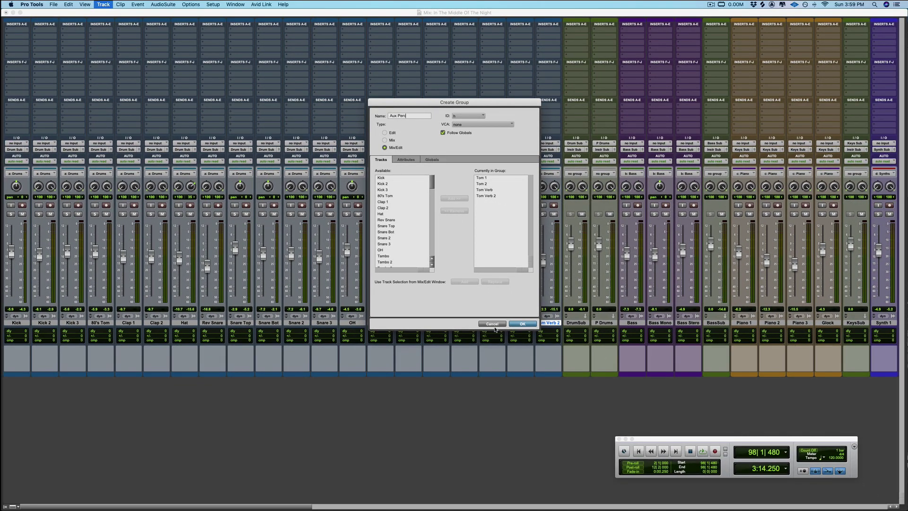
click(527, 455)
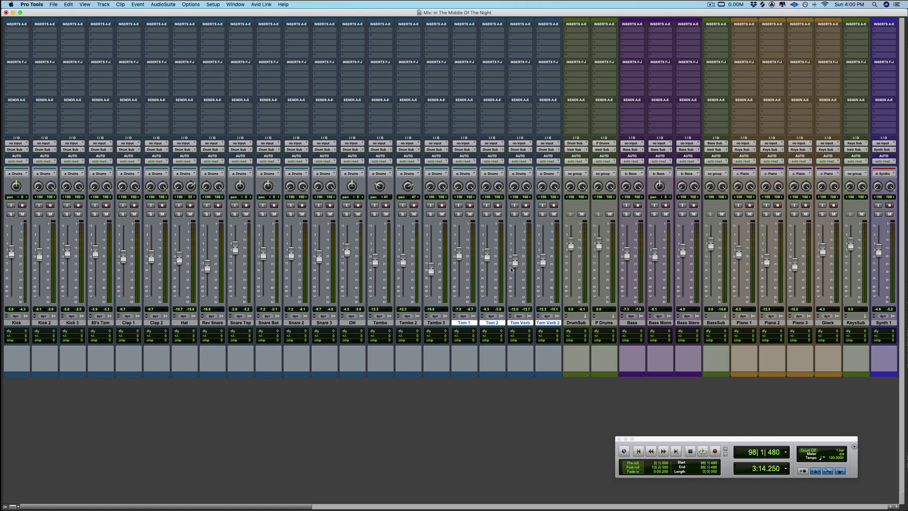
- Raise the Drums group's faders together through the Tom 2 channel, nudge the DrumSub fader to -0.1 dB and select DrumSub
mouse_move(489, 257)
mouse_down()
mouse_move(489, 280)
mouse_move(487, 259)
mouse_up()
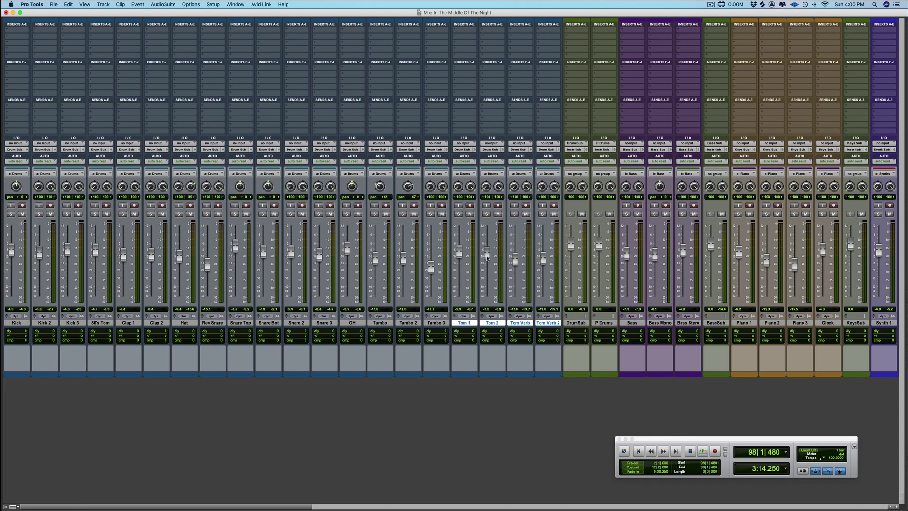
mouse_move(571, 245)
mouse_down()
mouse_move(572, 267)
mouse_move(572, 246)
mouse_up()
click(581, 323)
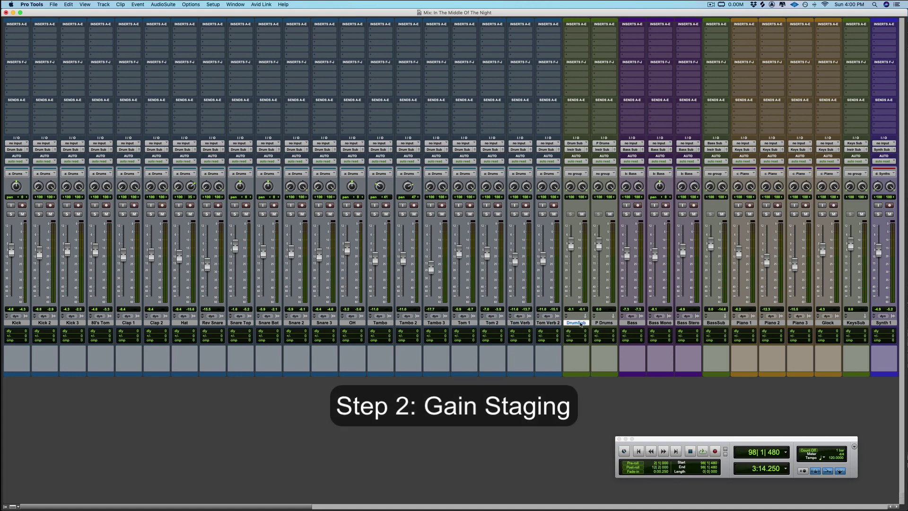
- Select all clips in the Edit window, then clear the selection by placing the cursor at 30|2|480 on the Kick track
key(super+equal)
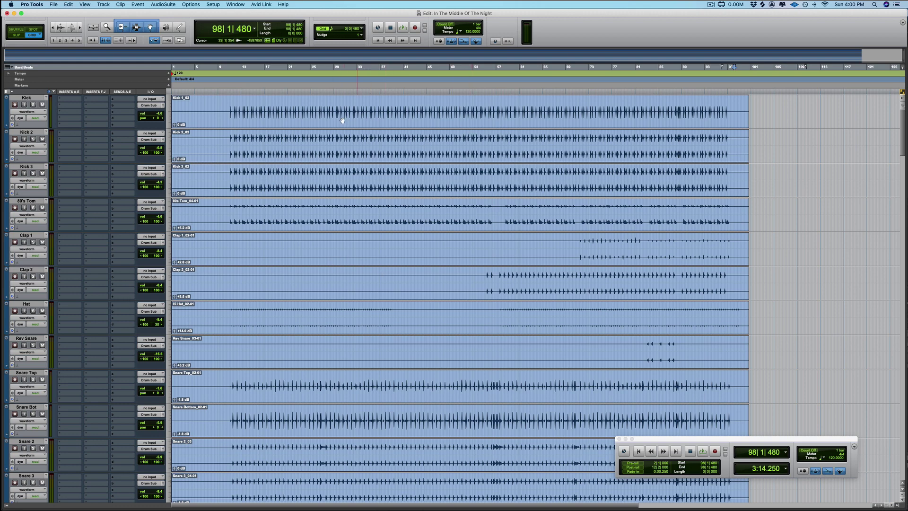
key(super+a)
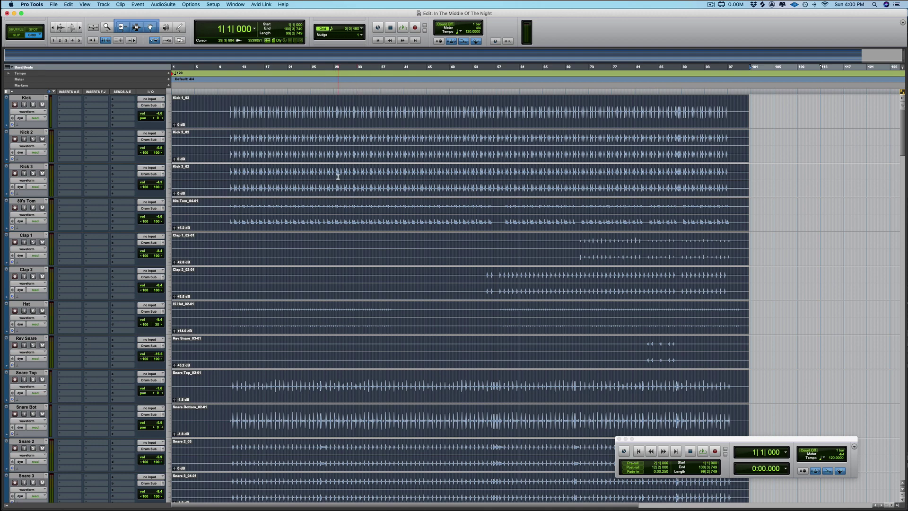
click(342, 112)
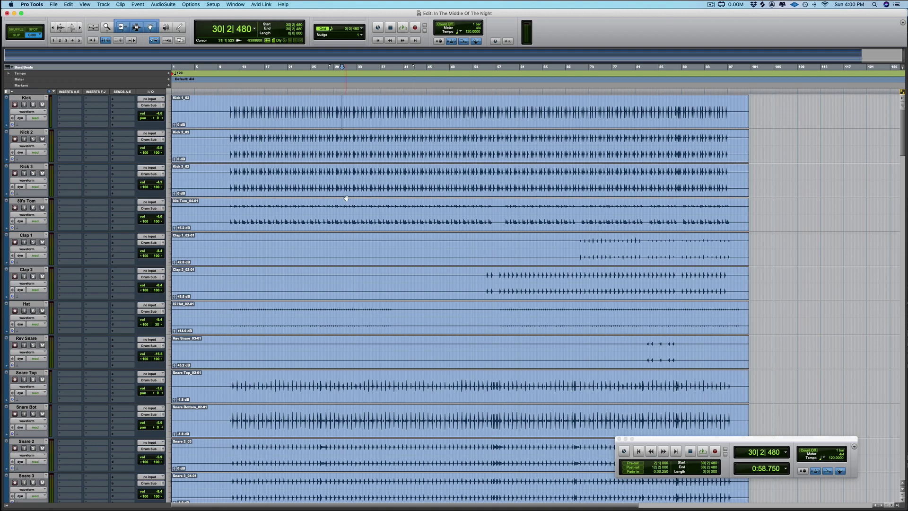
- Raise the clip gain of the Lead Vox clip, then bring it back down close to its original level
scroll(346, 198, down, 15)
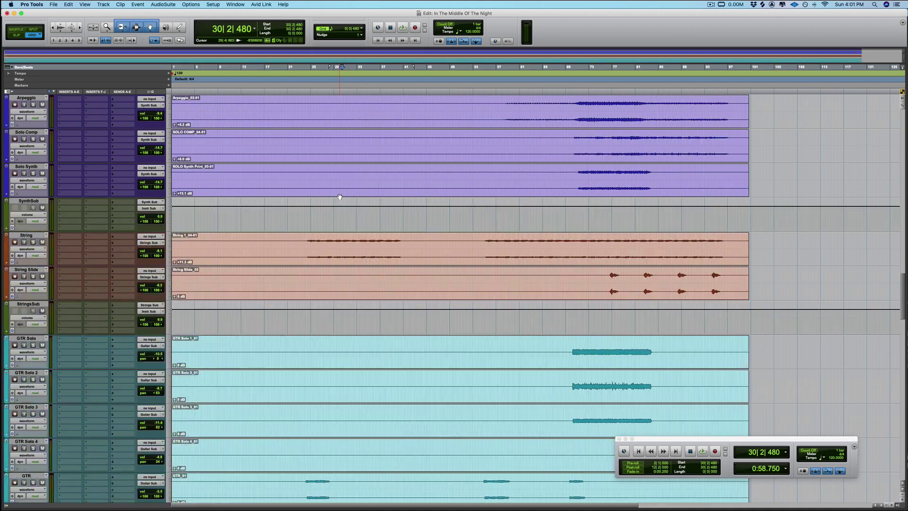
scroll(339, 197, down, 15)
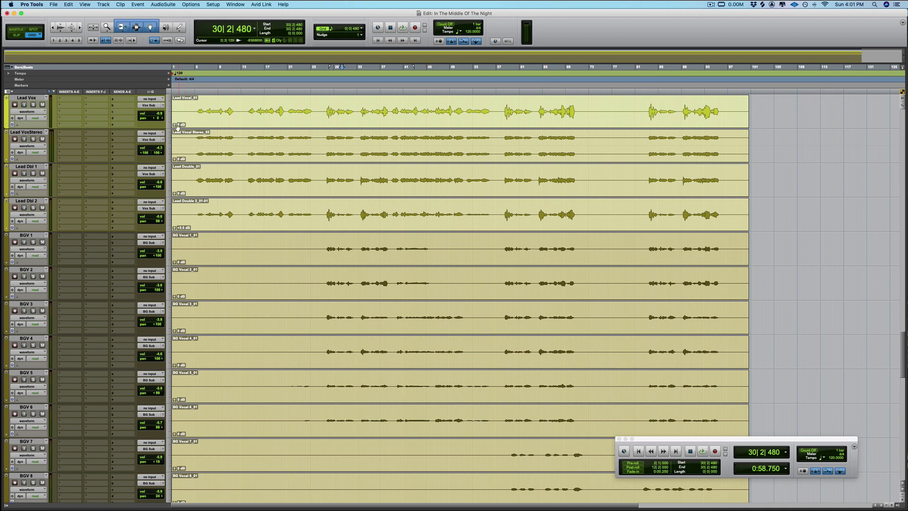
drag(174, 126, 174, 125)
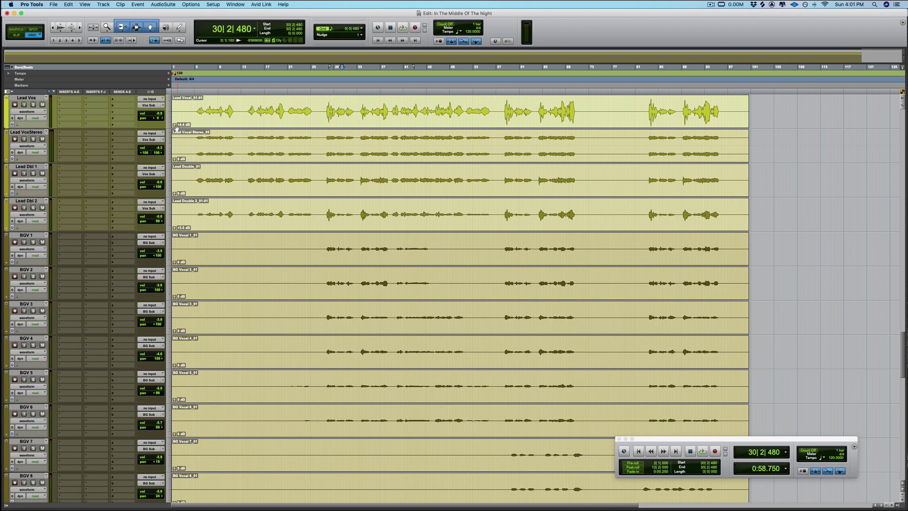
drag(174, 125, 174, 127)
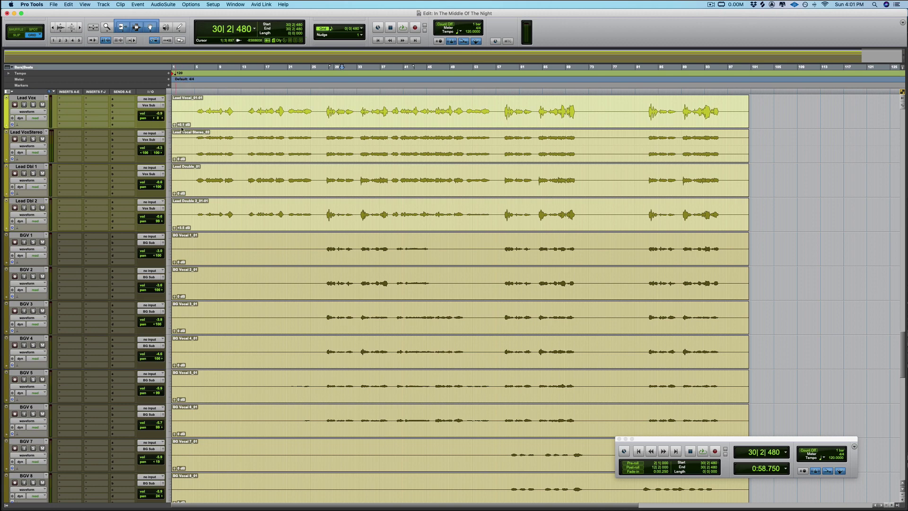
- Examine the clip gain settings on the string, guitar, bass, piano and drum clips
scroll(272, 150, down, 10)
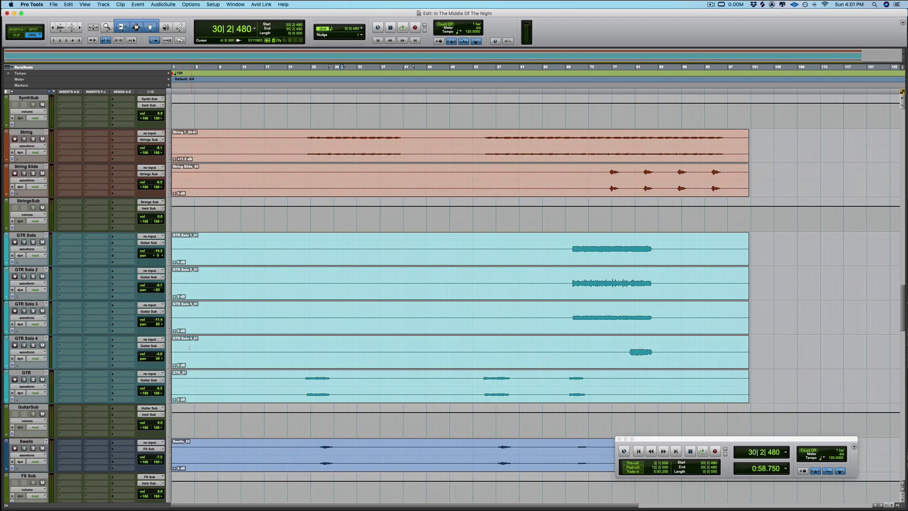
scroll(199, 190, up, 10)
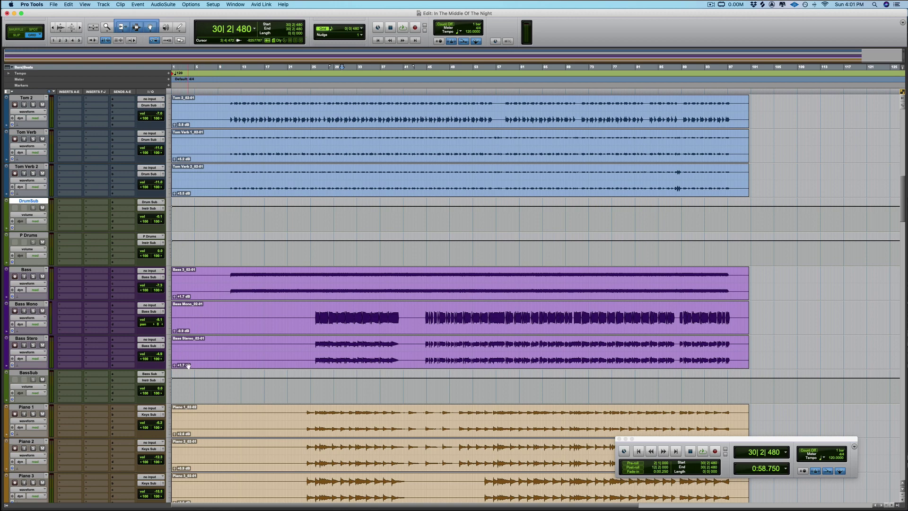
scroll(208, 354, down, 2)
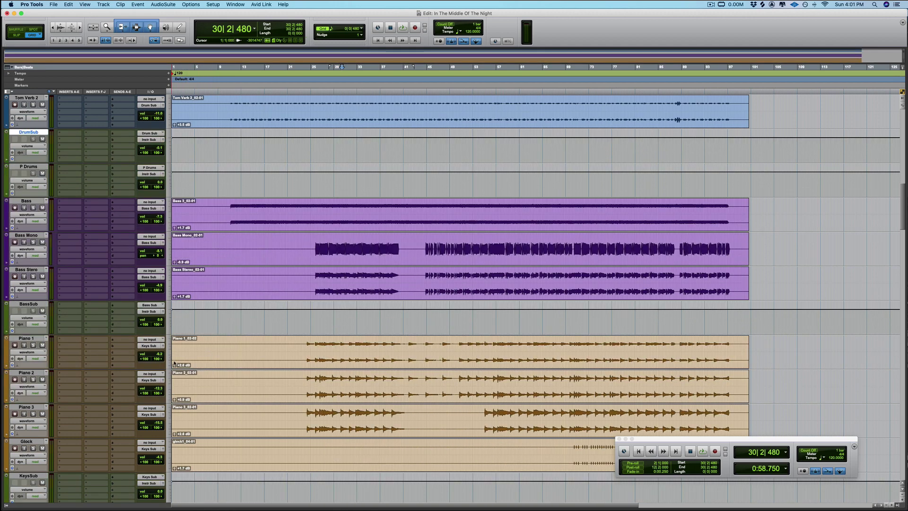
scroll(266, 355, up, 8)
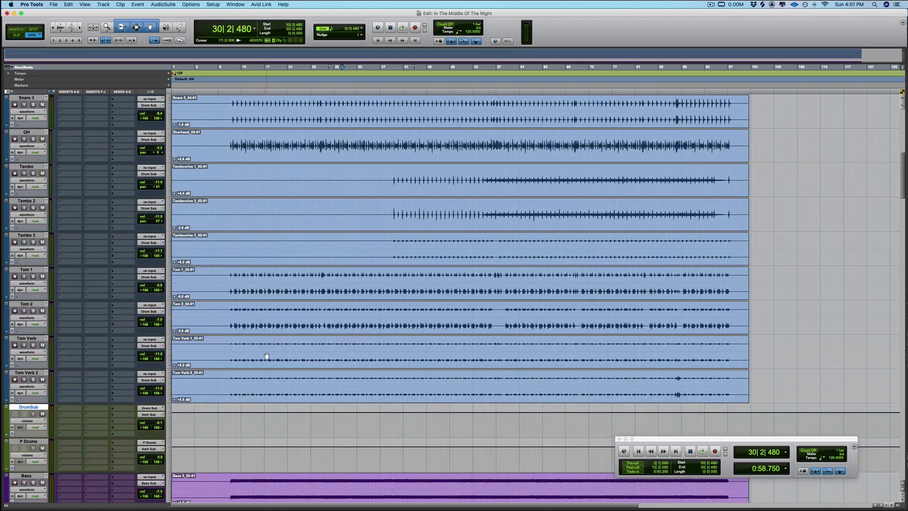
scroll(266, 356, up, 6)
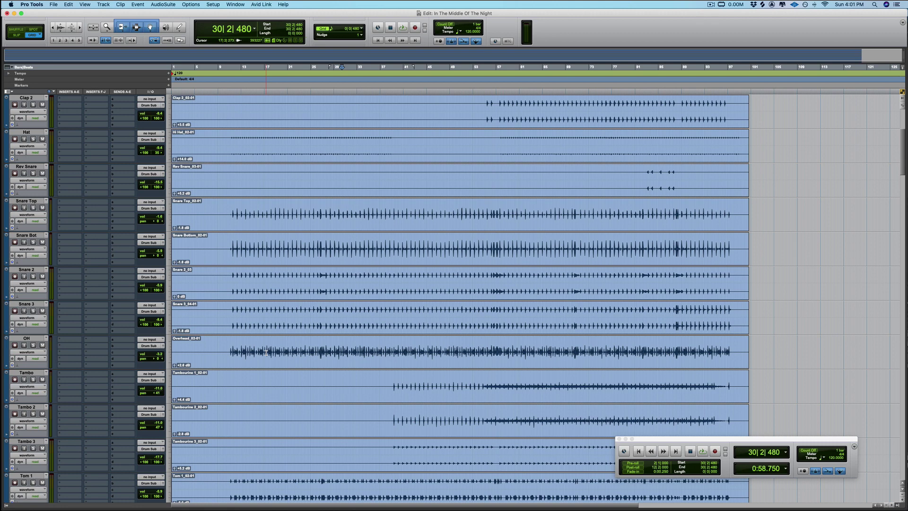
- Solo the drum tracks and play them from 11|1|000 to check their levels through the Tom Verb tracks, stopping playback at the end
click(230, 253)
click(34, 243)
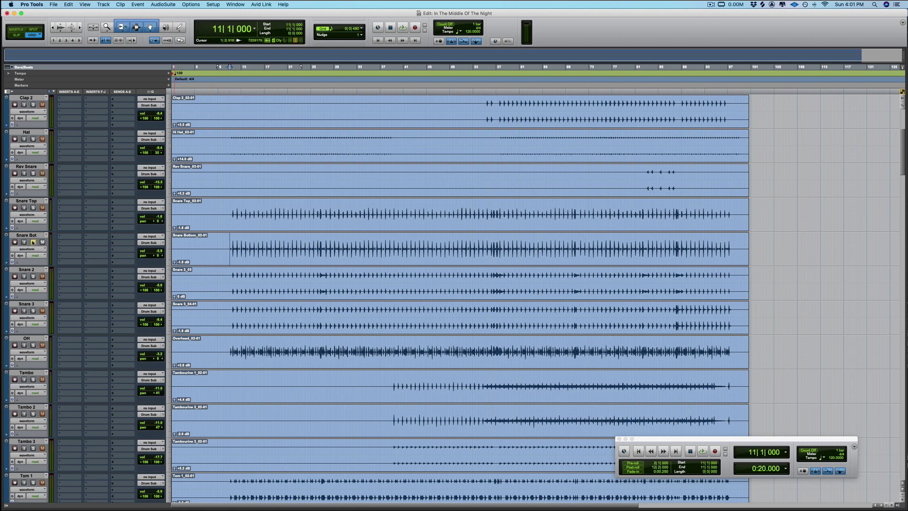
click(33, 242)
alt+click(34, 242)
key(space)
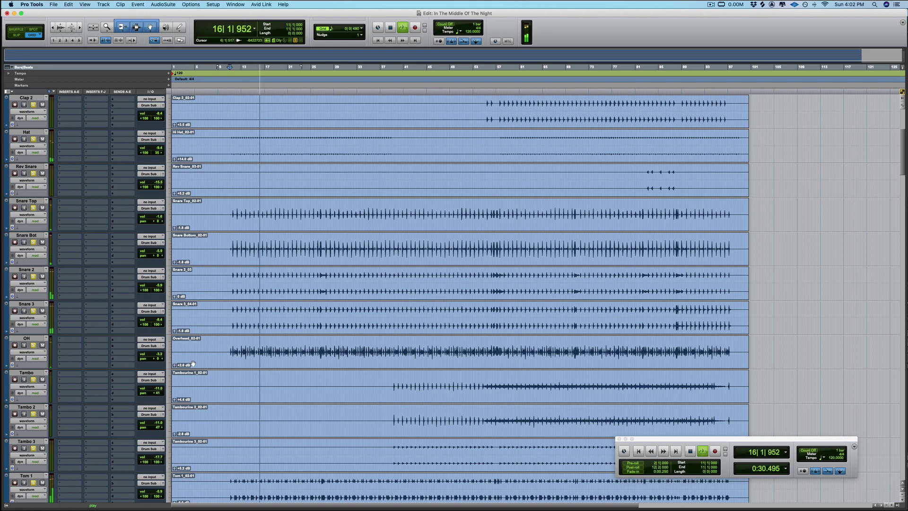
scroll(217, 358, down, 3)
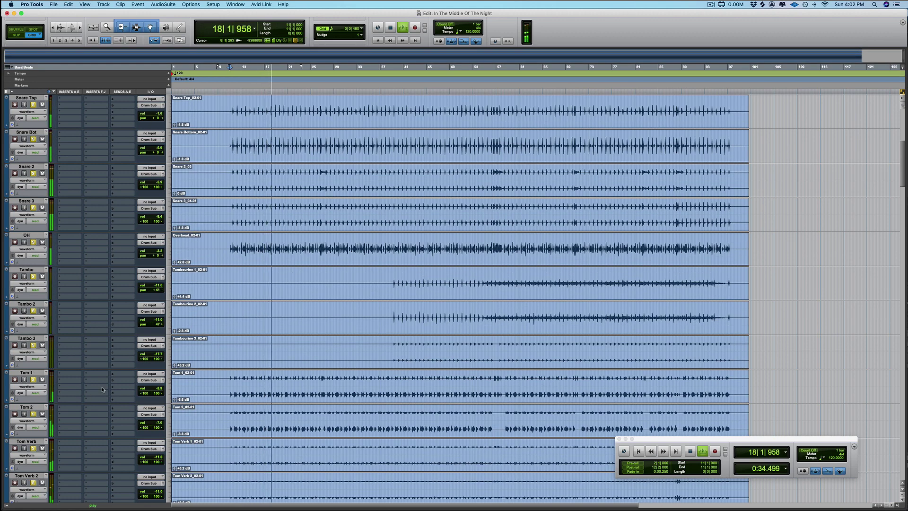
scroll(238, 378, down, 3)
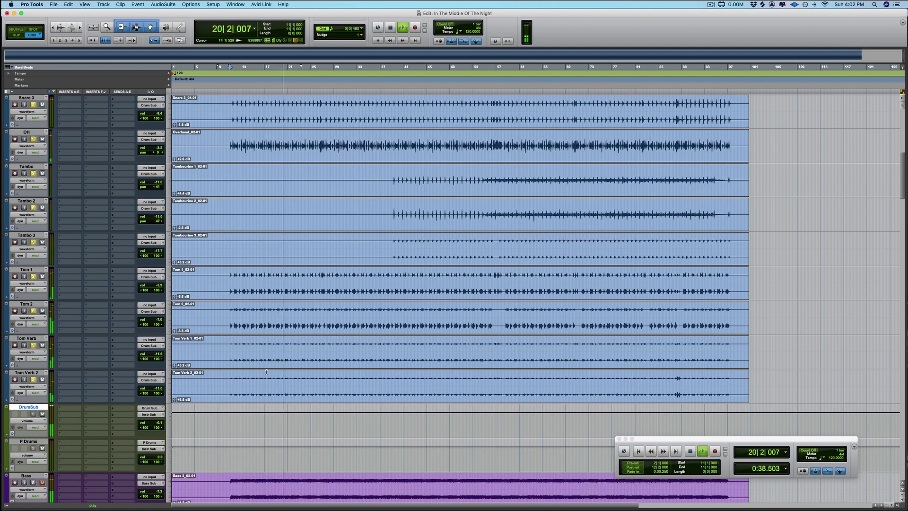
key(space)
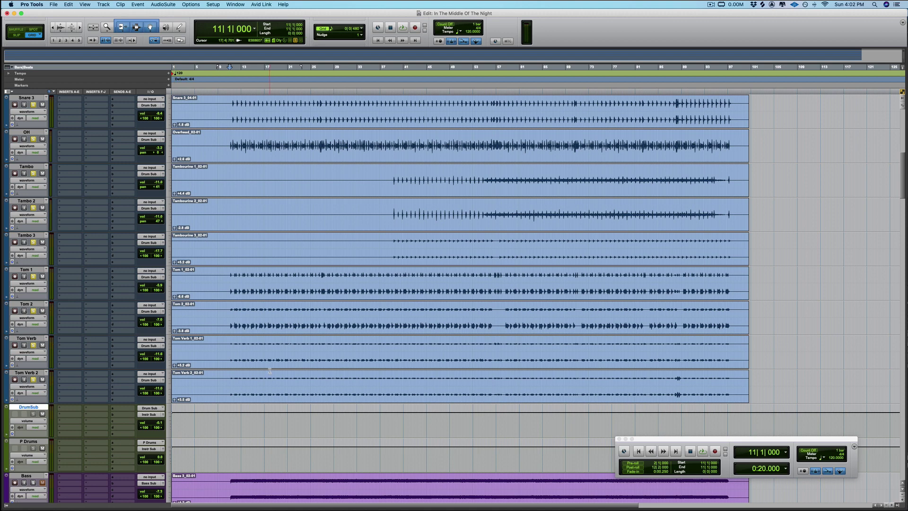
- Clear the drum solos and select the Synth 3 track in the Mix window
scroll(265, 371, down, 5)
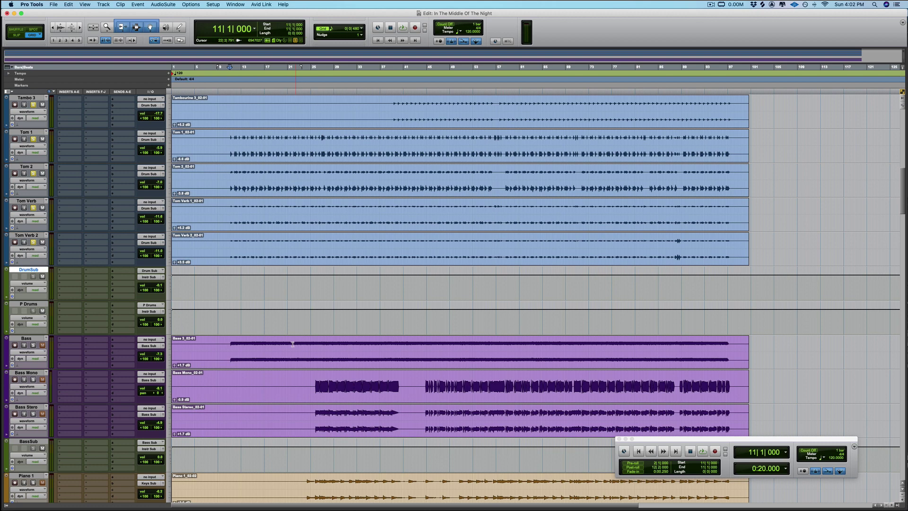
scroll(296, 344, up, 6)
scroll(294, 343, up, 6)
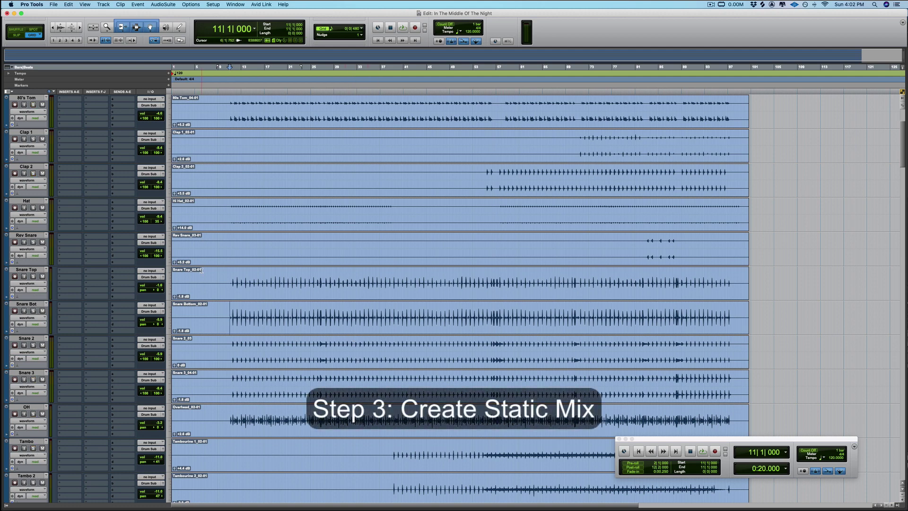
key(super+equal)
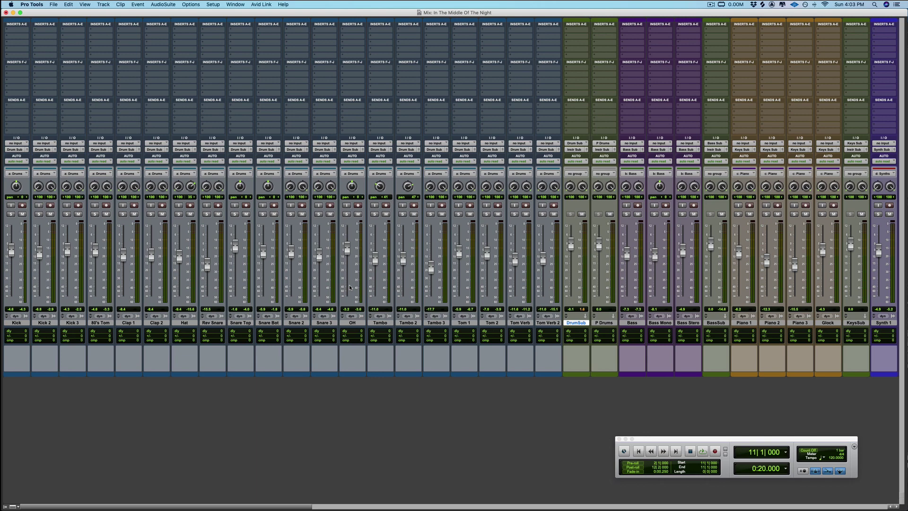
scroll(390, 326, right, 5)
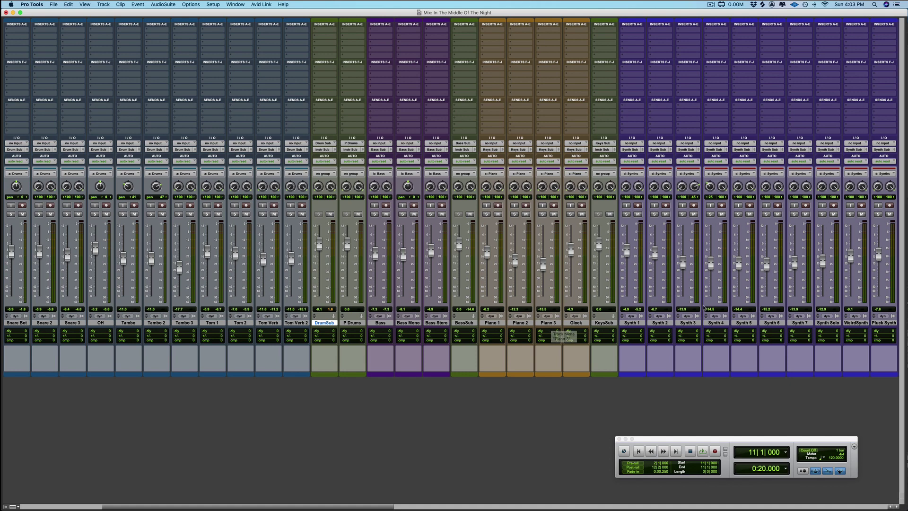
click(696, 322)
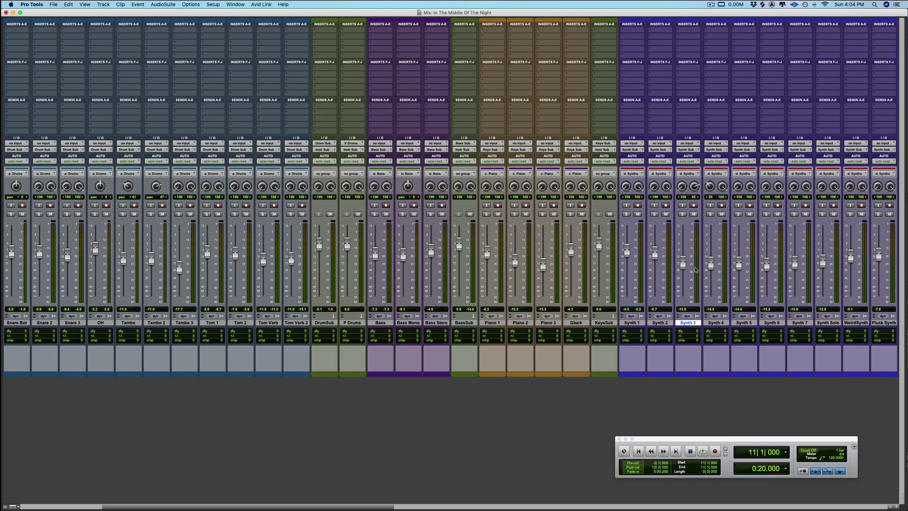
- Play the mix from 2|2|000 and follow the channel meters in the Mix window from the synths to the vocals
key(super+equal)
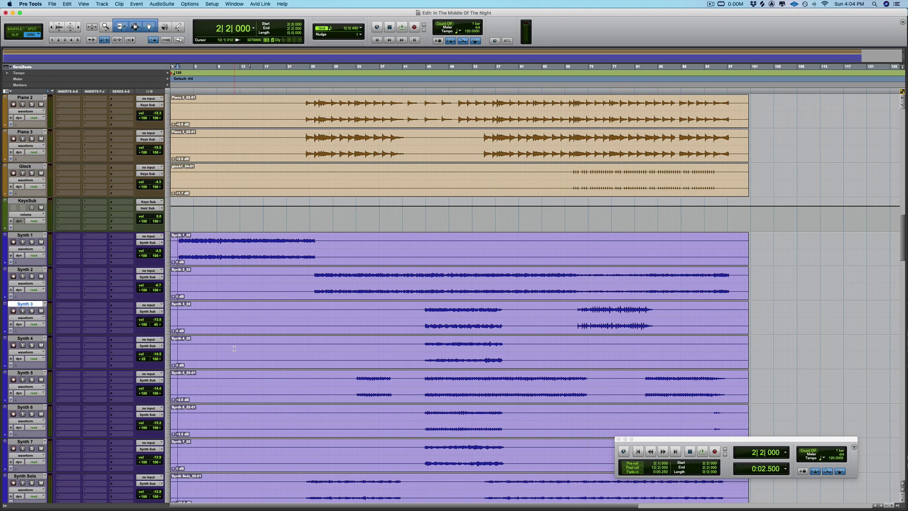
key(super+equal)
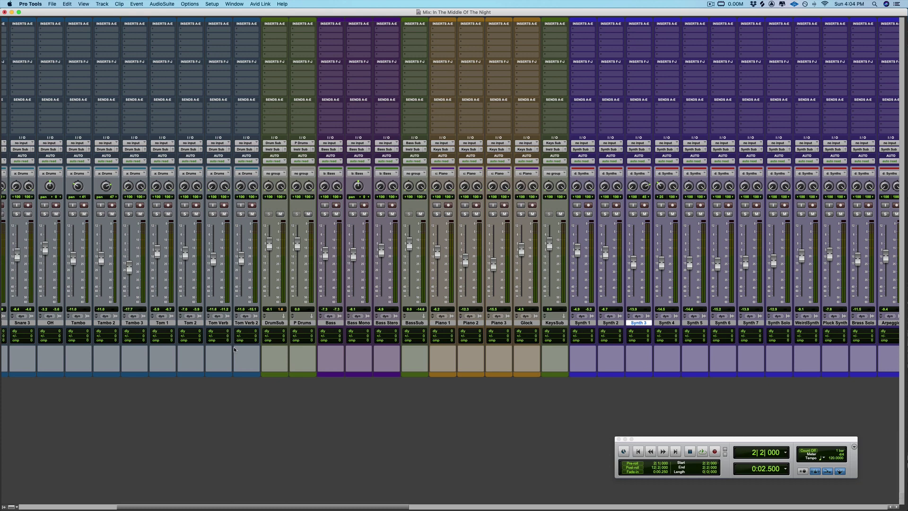
key(space)
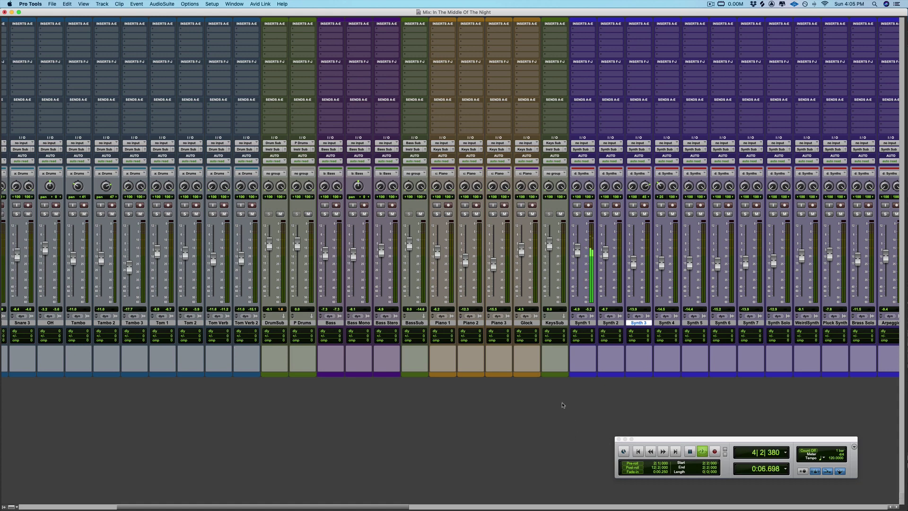
scroll(563, 405, right, 6)
scroll(562, 405, right, 8)
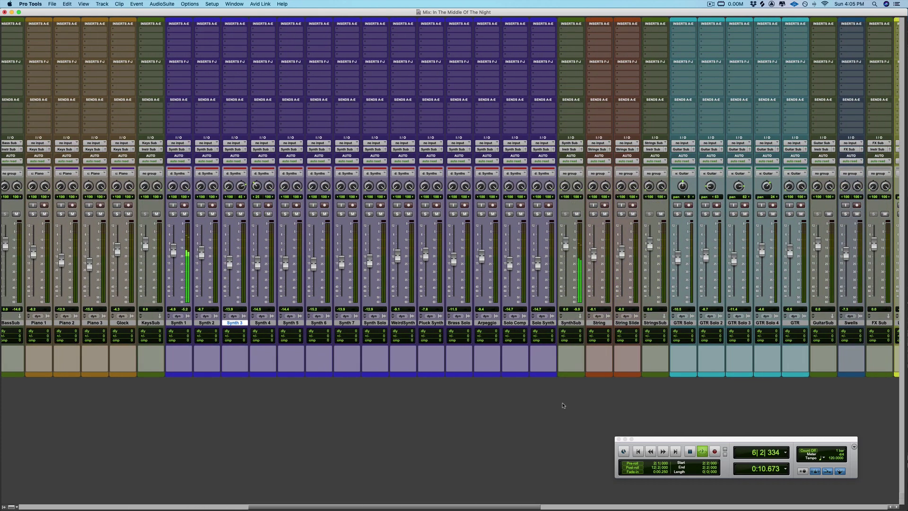
scroll(563, 405, right, 12)
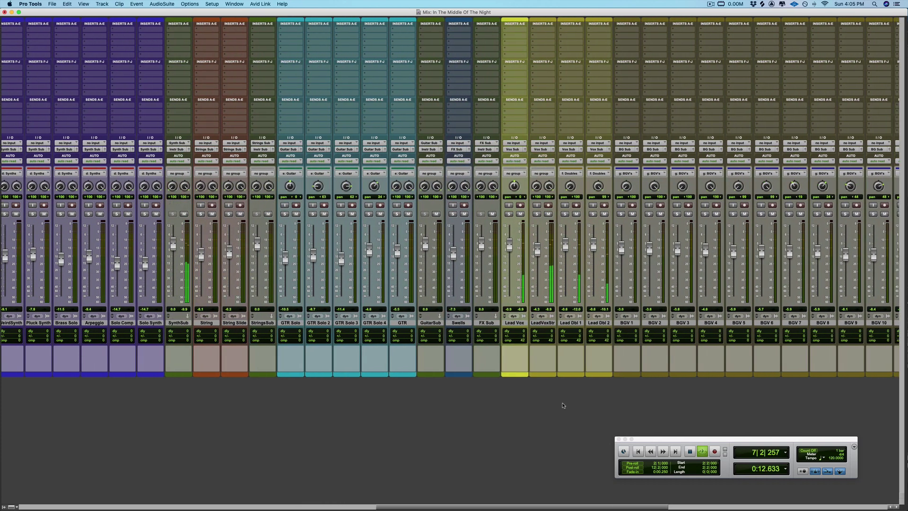
scroll(562, 405, right, 3)
scroll(562, 404, right, 6)
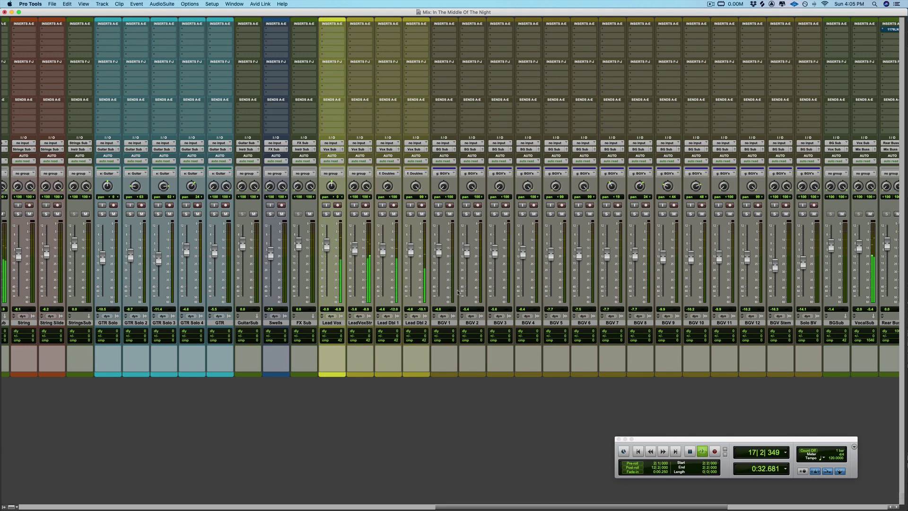
- Follow the playback levels across the drum, bass, piano, synth, string and guitar channels, and stop playback
scroll(457, 292, left, 20)
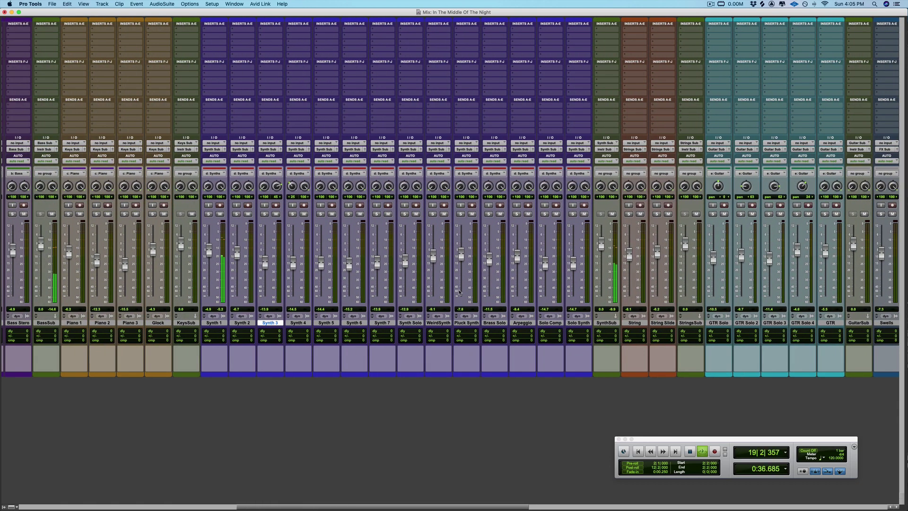
scroll(459, 292, left, 15)
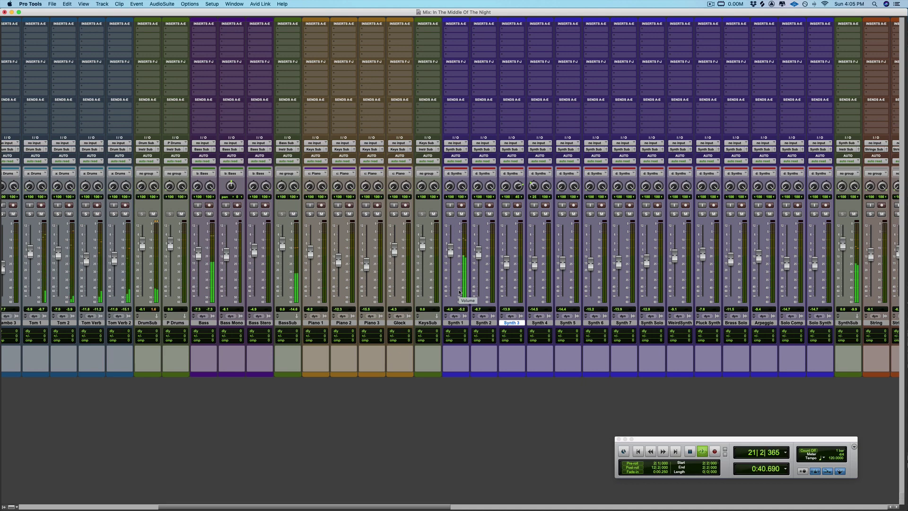
scroll(459, 292, left, 5)
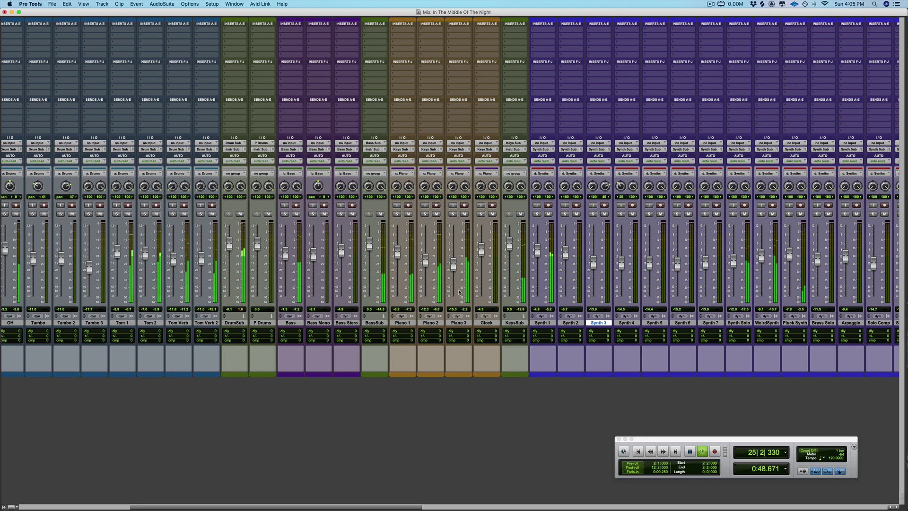
scroll(459, 292, right, 3)
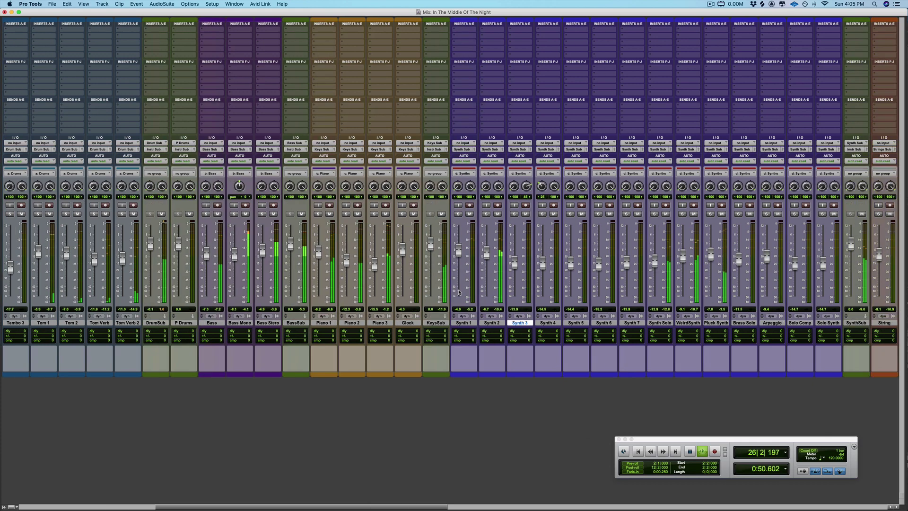
scroll(458, 292, right, 3)
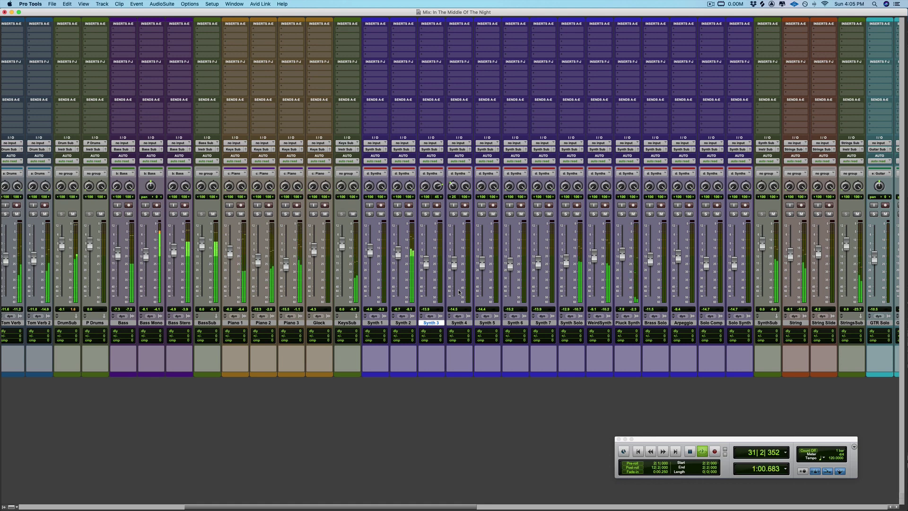
scroll(459, 292, right, 5)
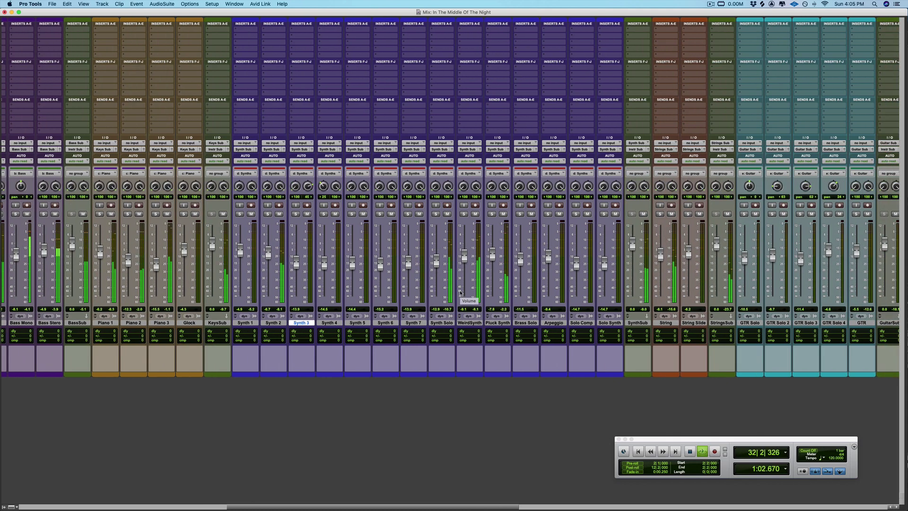
scroll(460, 291, right, 4)
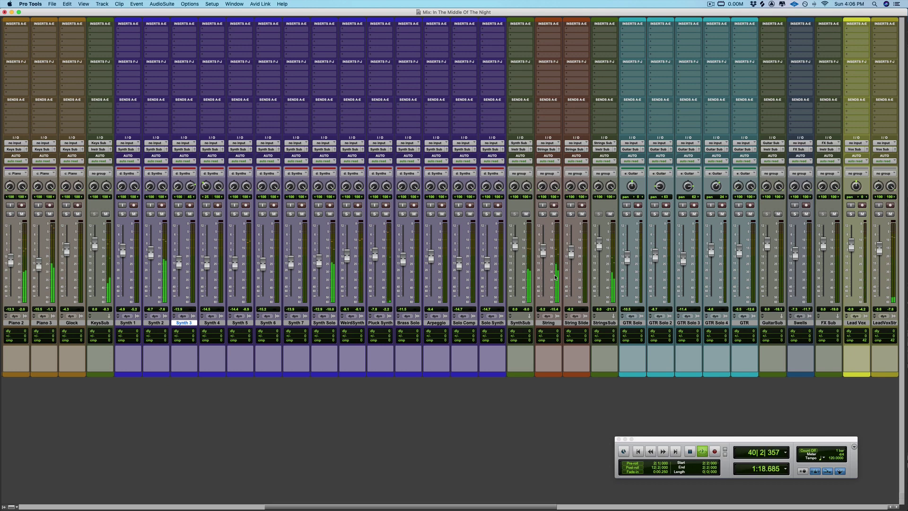
key(space)
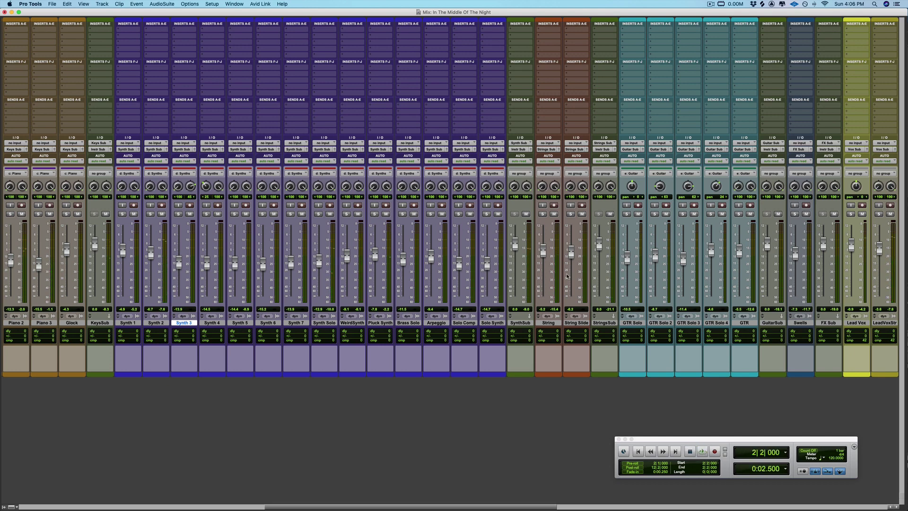
scroll(567, 276, left, 10)
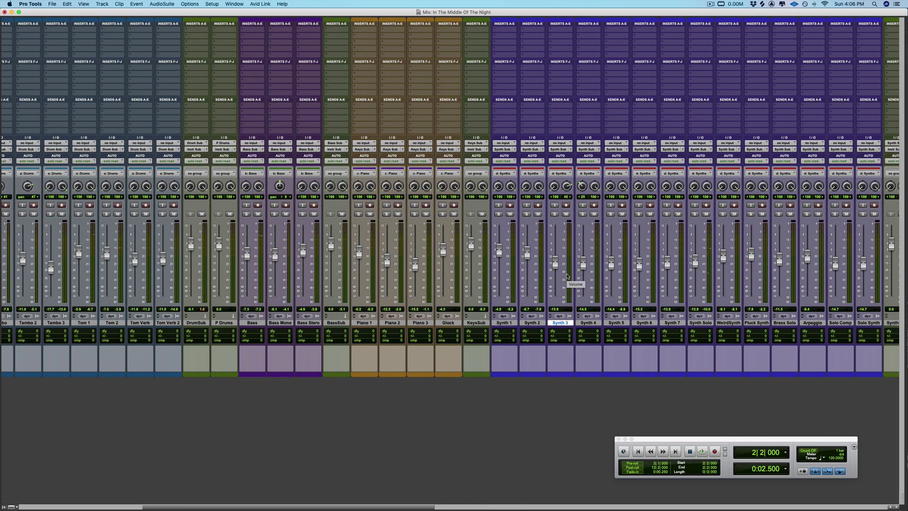
scroll(567, 276, left, 9)
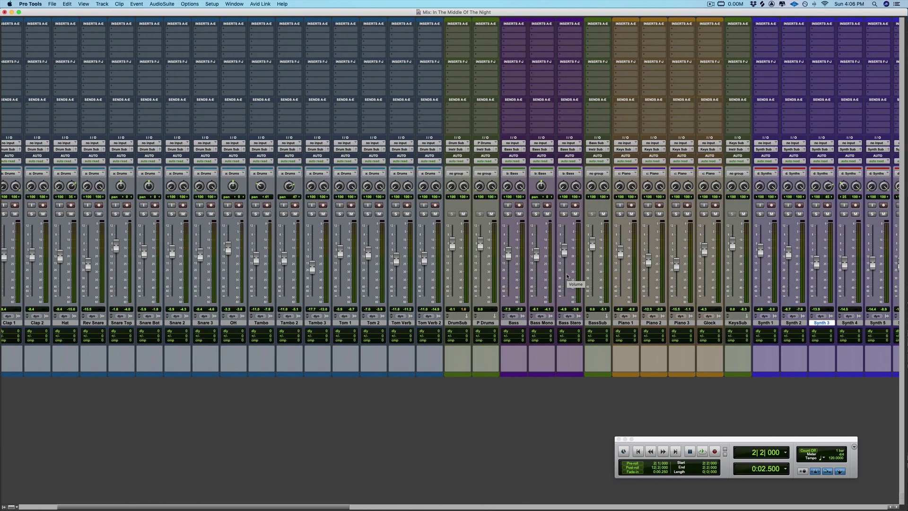
scroll(567, 276, left, 3)
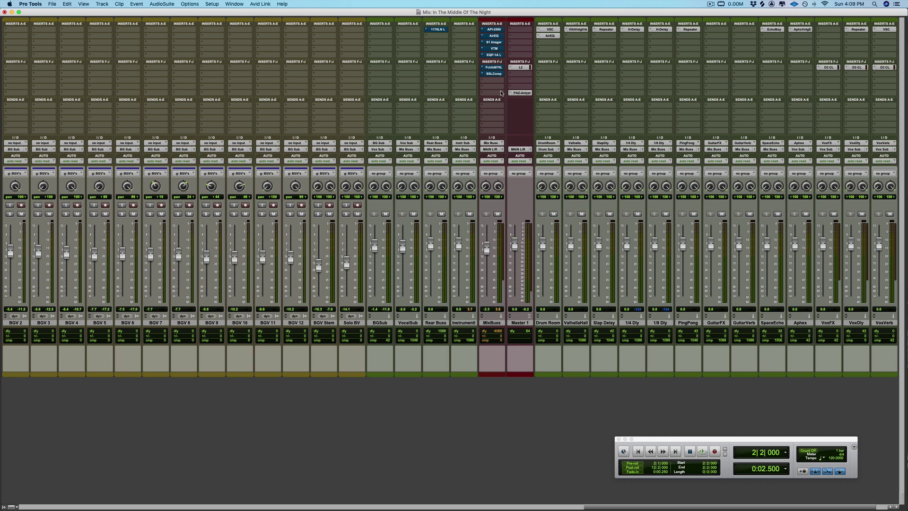
- Place the cursor at 83|2|480 on the Lead Vox track in the Edit window and return to the Mix window
key(super+equal)
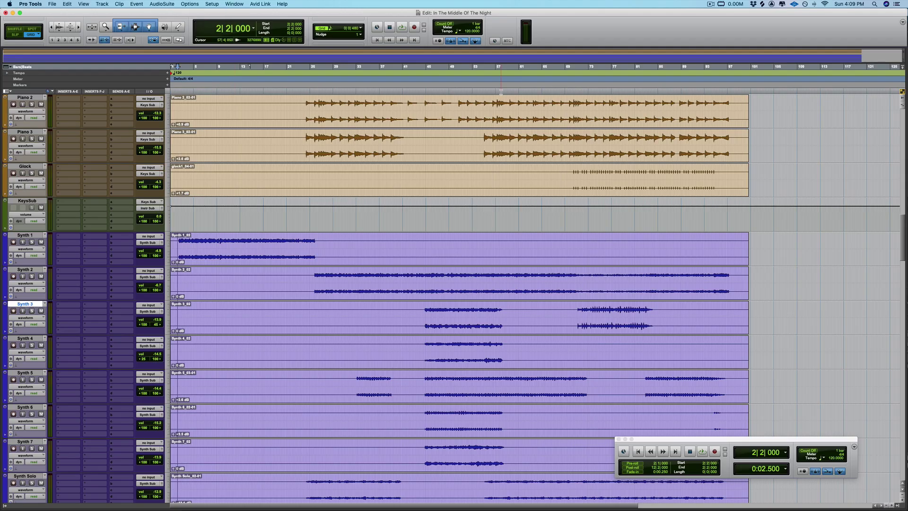
scroll(695, 189, down, 3)
scroll(695, 189, down, 12)
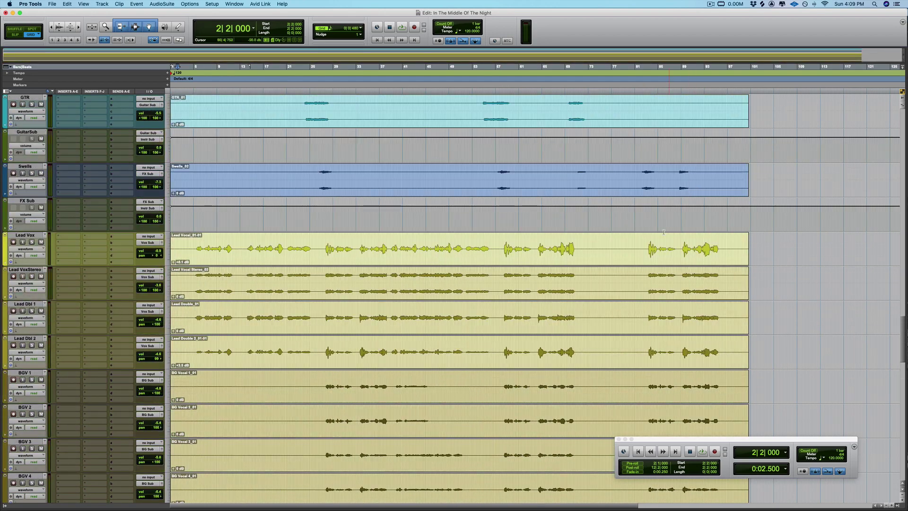
click(649, 247)
key(super+equal)
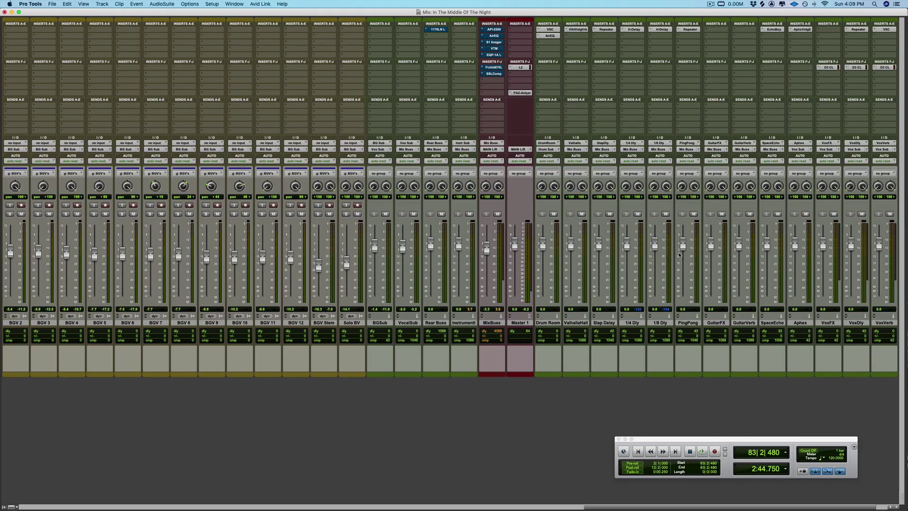
- Play the song's ending from 83|2|480, lower the MixBuss fader to -4.5 dB during playback, and stop
key(space)
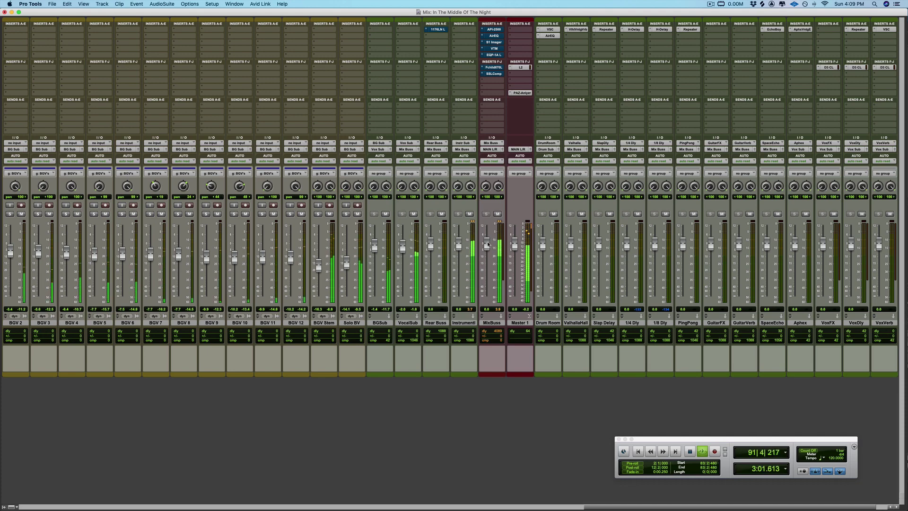
drag(487, 243, 489, 249)
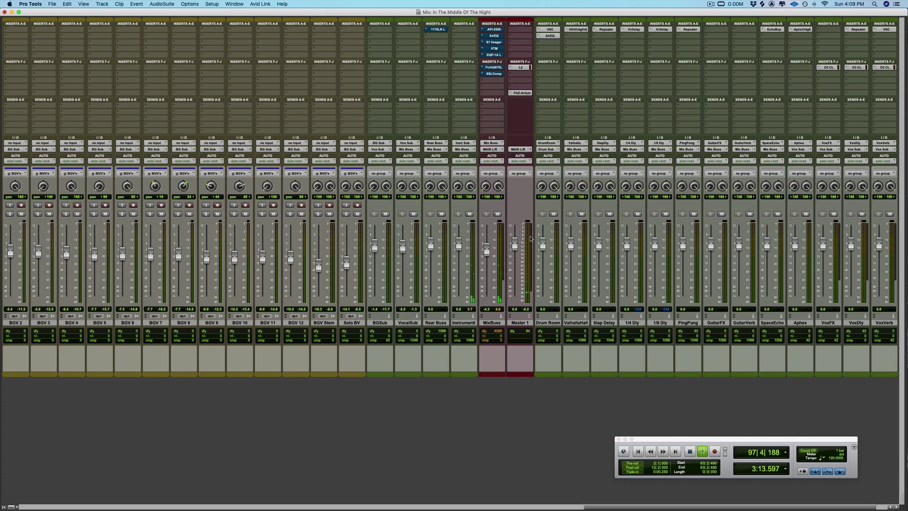
key(space)
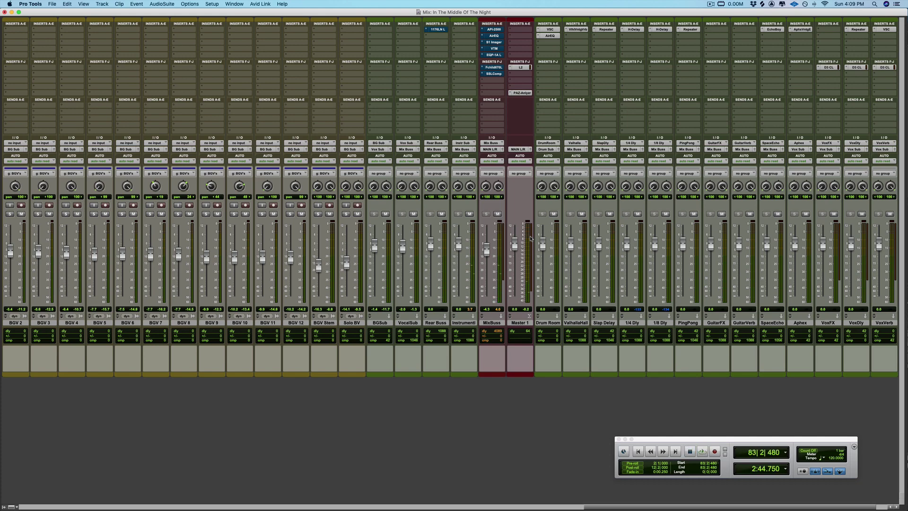